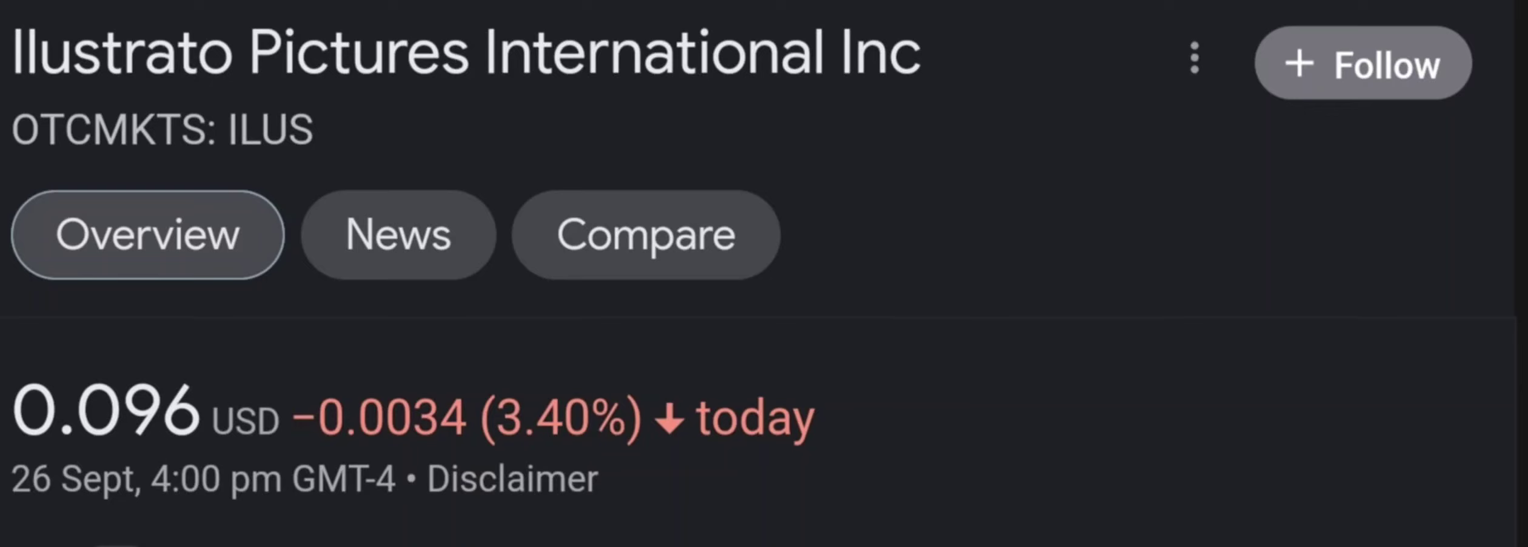
scroll(764, 358, down, 3)
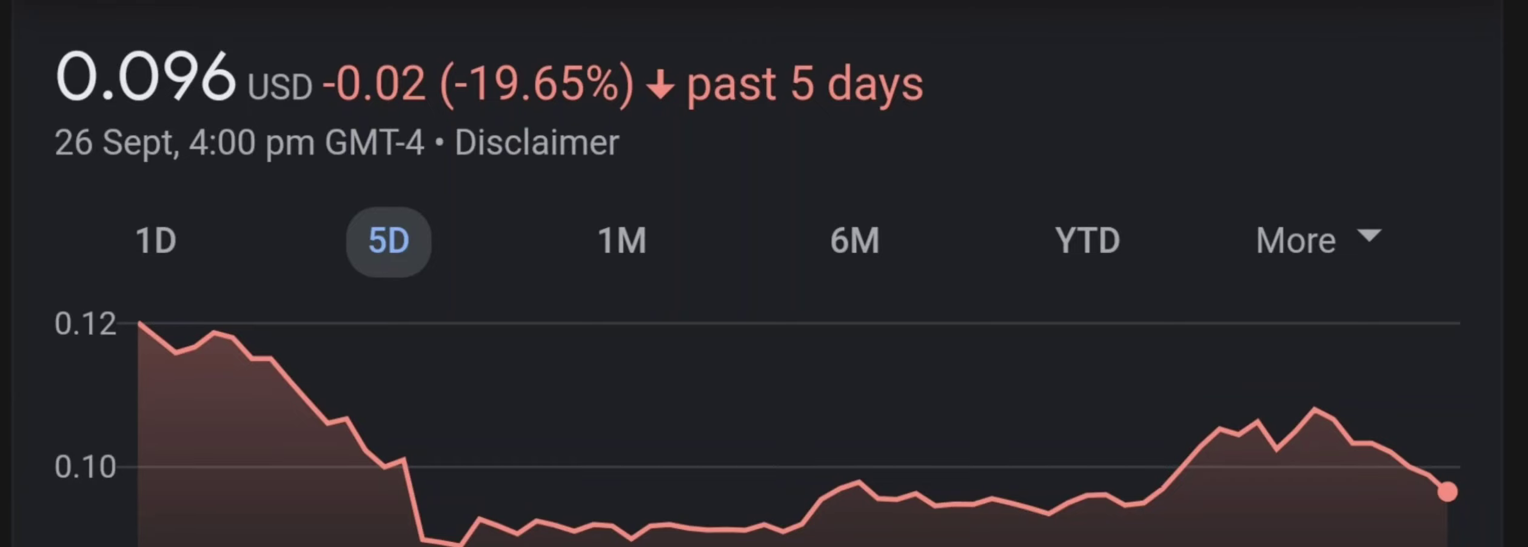
- Select the 1M range tab above the ILUS price chart
click(622, 241)
- Switch the ILUS chart to the 1-month range, showing 0.096 USD, up 37.86%
click(621, 241)
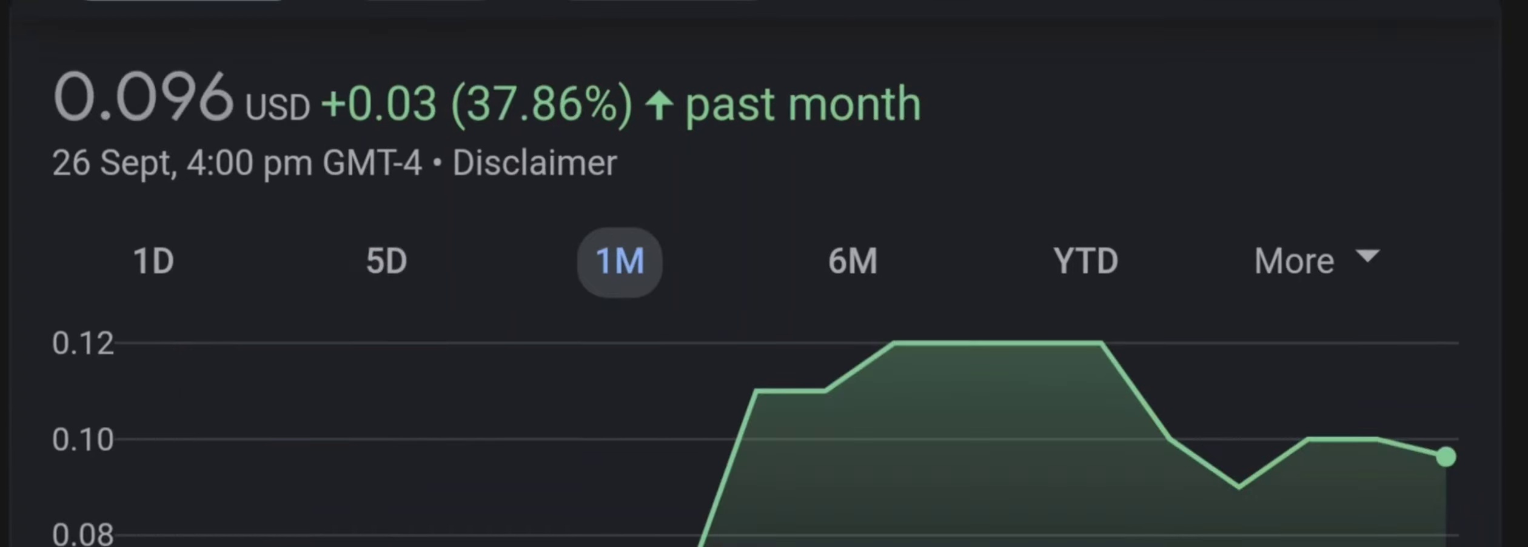